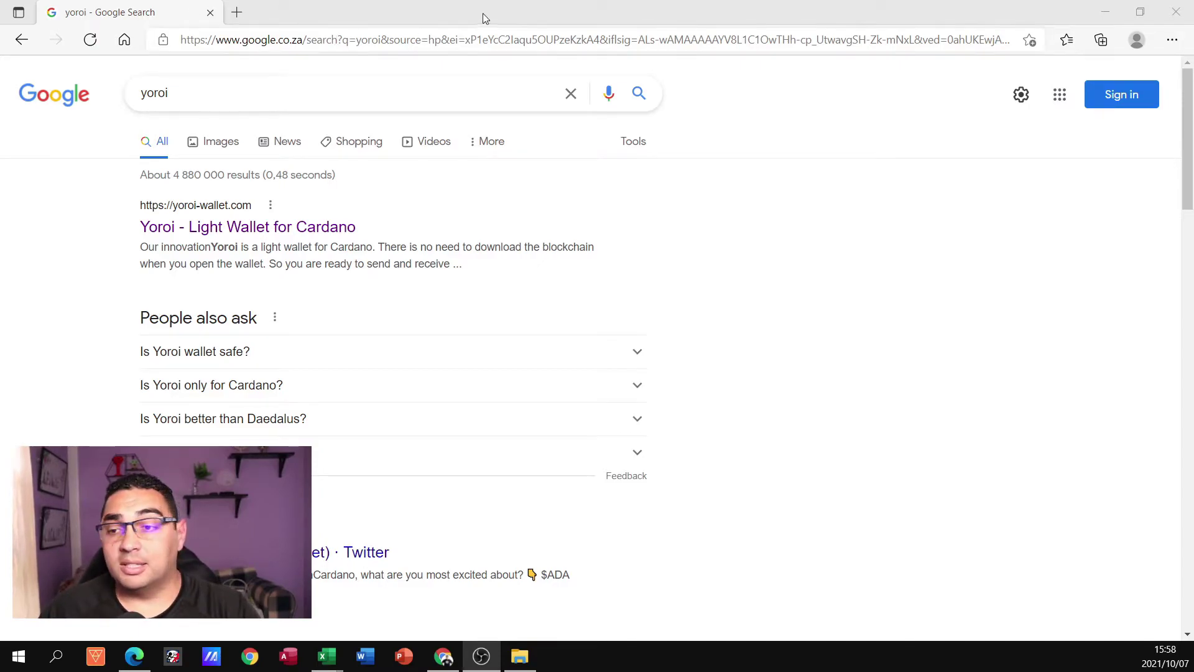
- Select the existing 'yoroi' search term on the Google results page
{"action": "double_click", "coordinate": [176, 92]}
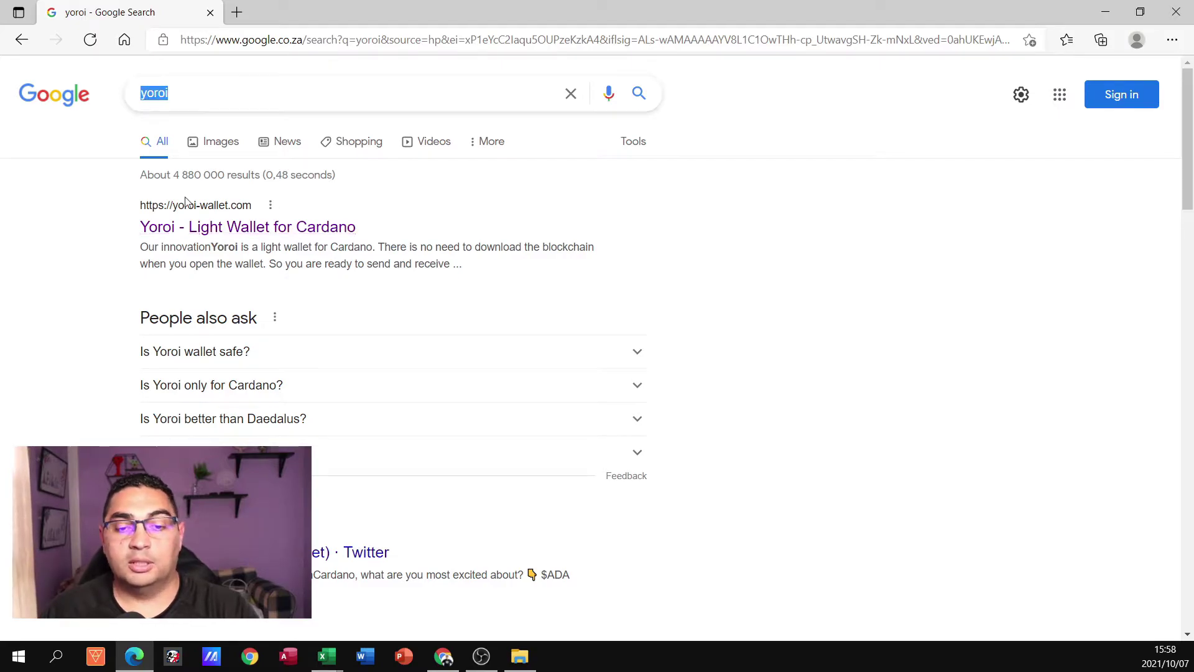
- Open yoroi-wallet.com and choose the Edge option from its DOWNLOAD dropdown
{"action": "left_click", "coordinate": [230, 227]}
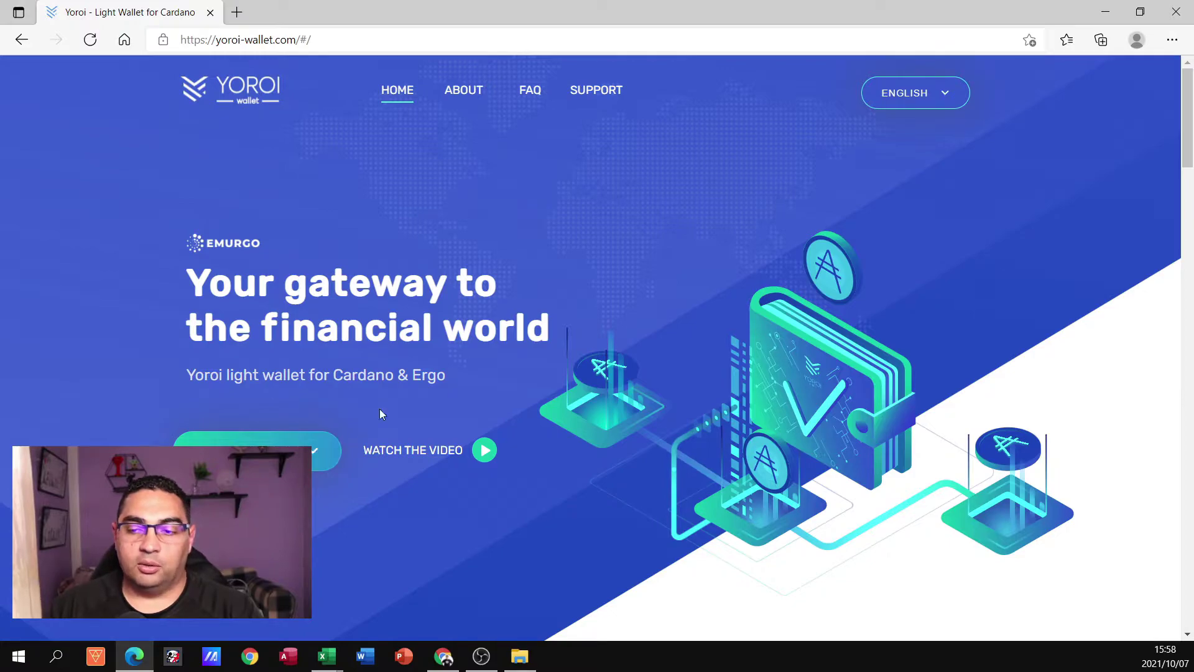
{"action": "left_click", "coordinate": [320, 451]}
{"action": "scroll", "coordinate": [320, 441], "scroll_direction": "down", "scroll_amount": 3}
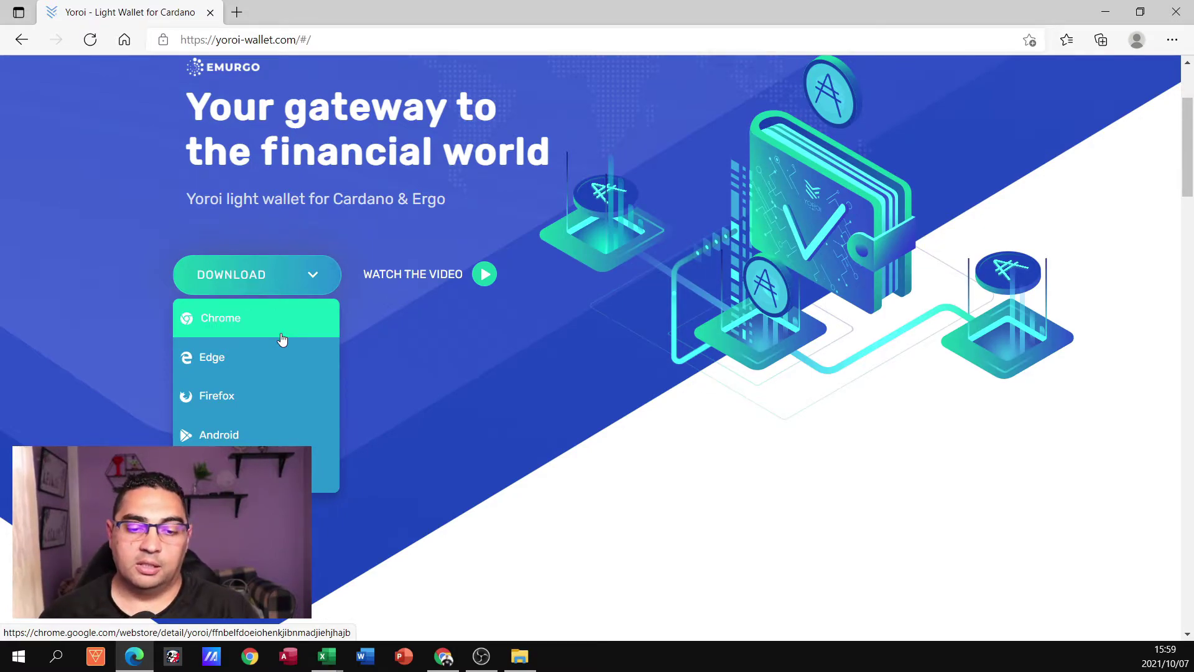
{"action": "left_click", "coordinate": [230, 355]}
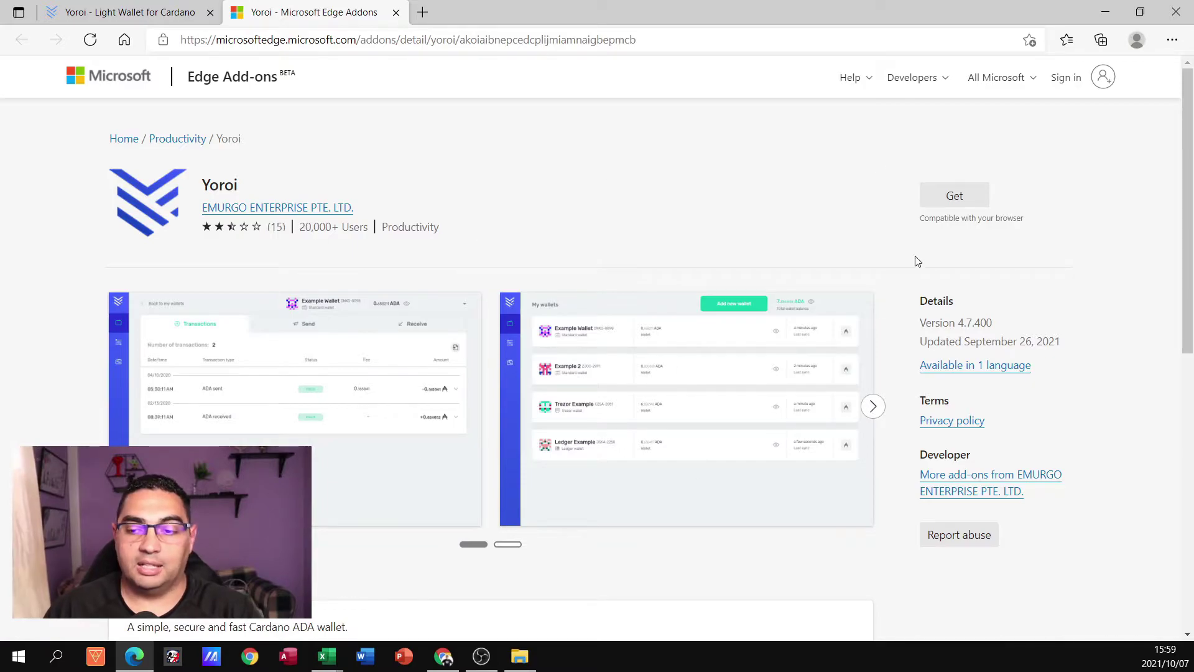
- Add the Yoroi extension to Edge via Get and Add extension, then dismiss the added notice
{"action": "left_click", "coordinate": [958, 196]}
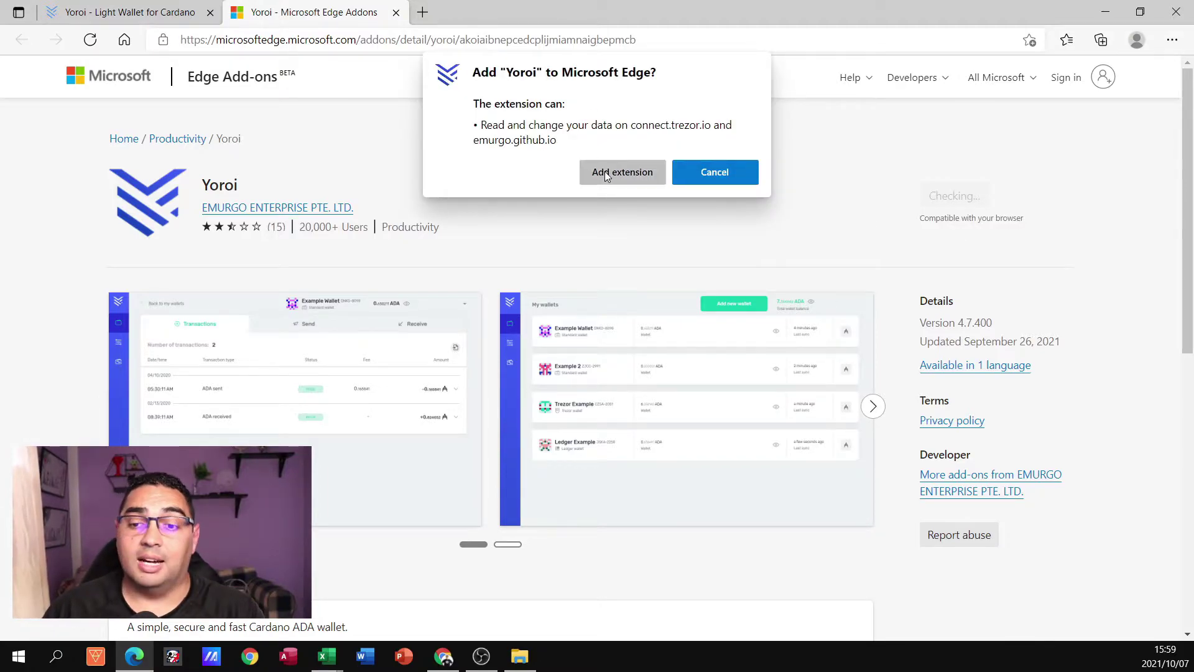
{"action": "left_click", "coordinate": [606, 175]}
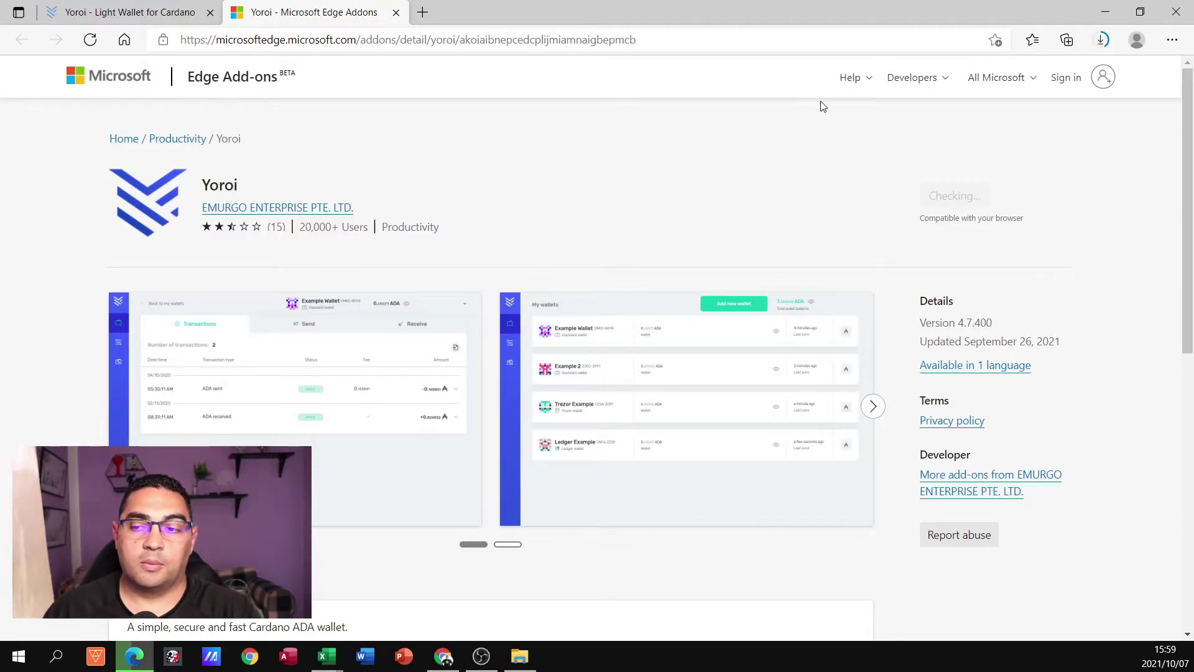
{"action": "left_click", "coordinate": [1102, 53]}
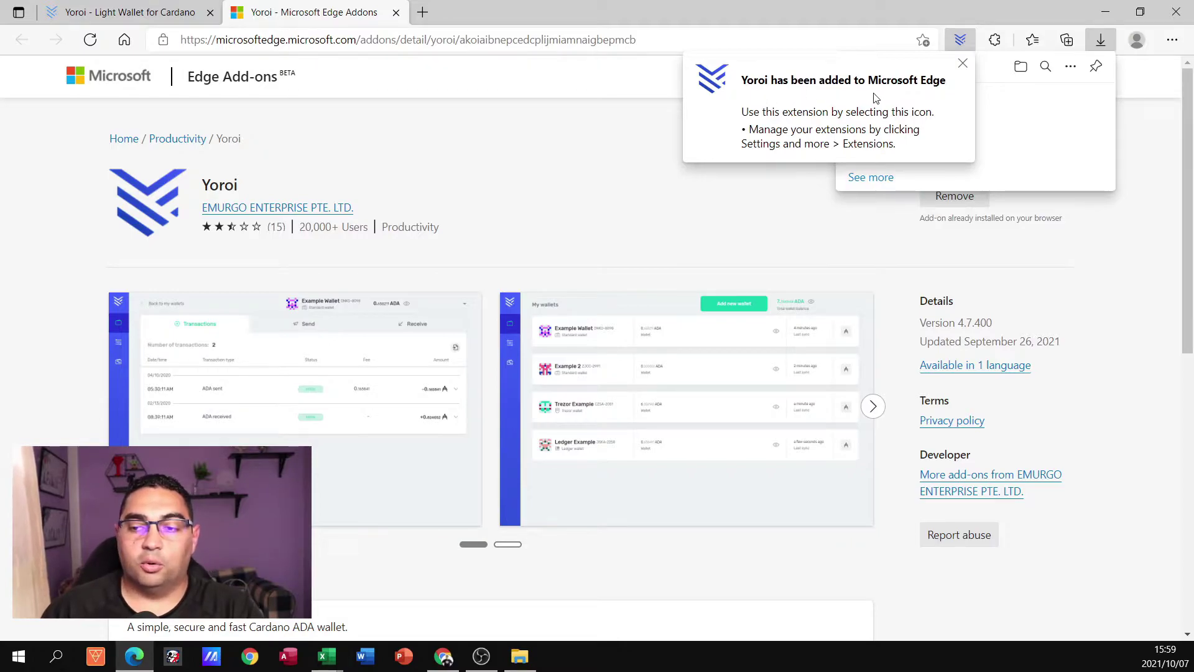
{"action": "left_click", "coordinate": [964, 65]}
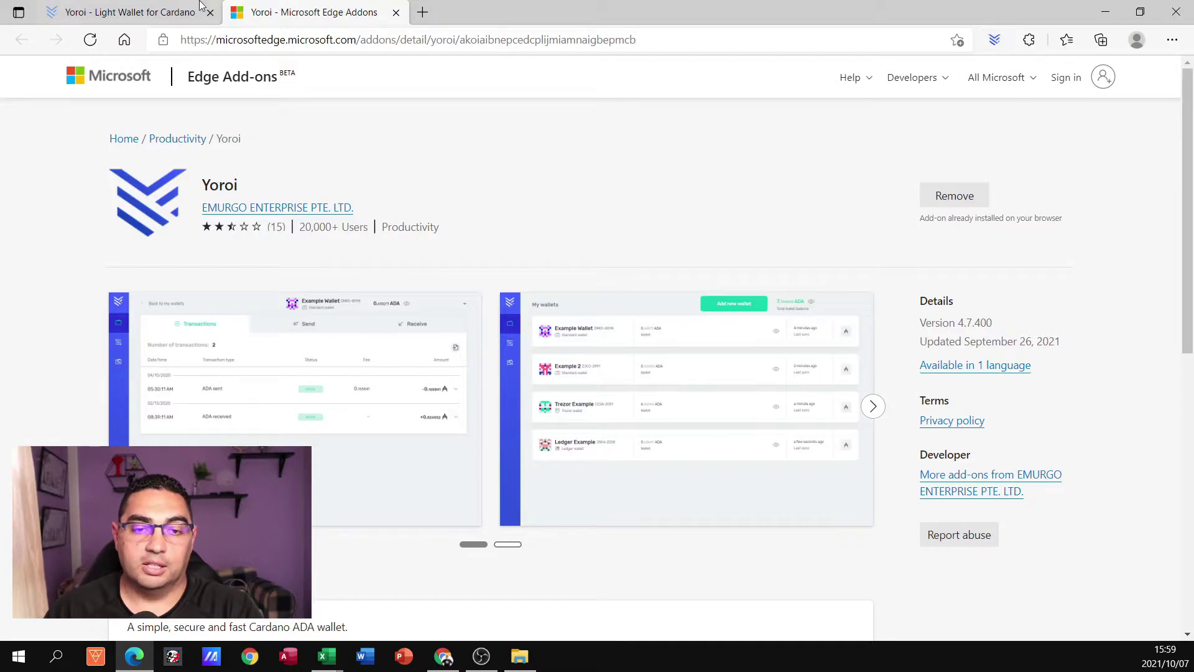
- Close the Yoroi website and Edge Add-ons tabs and launch Yoroi from the toolbar
{"action": "left_click", "coordinate": [423, 13]}
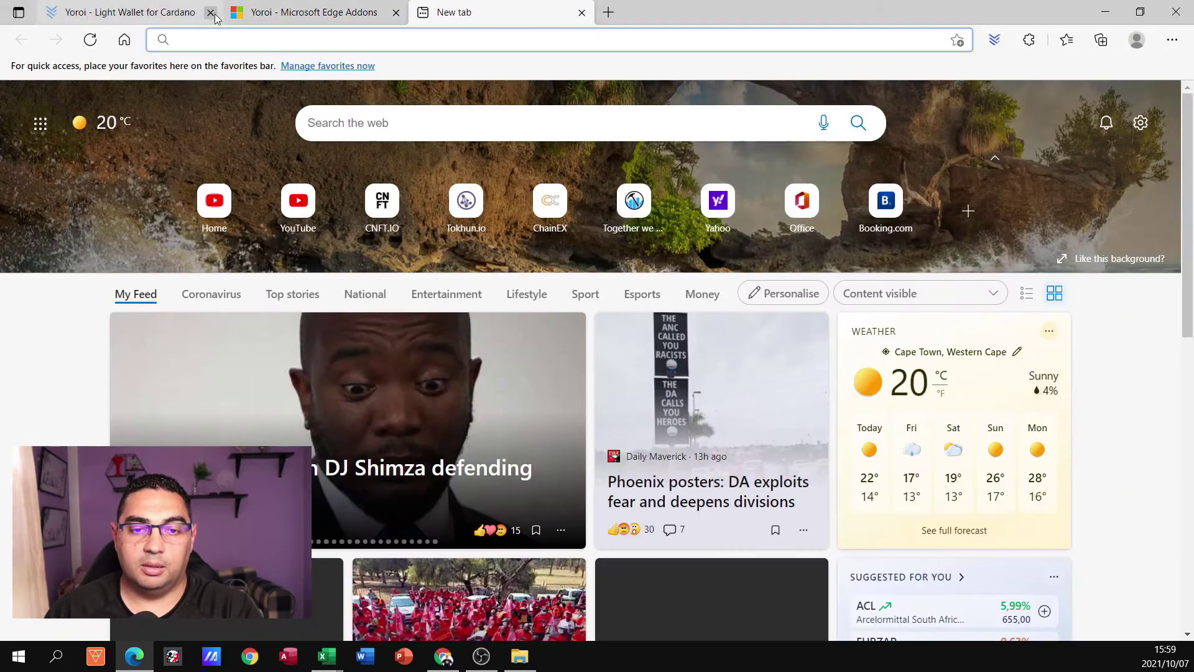
{"action": "left_click", "coordinate": [210, 12]}
{"action": "left_click", "coordinate": [210, 13]}
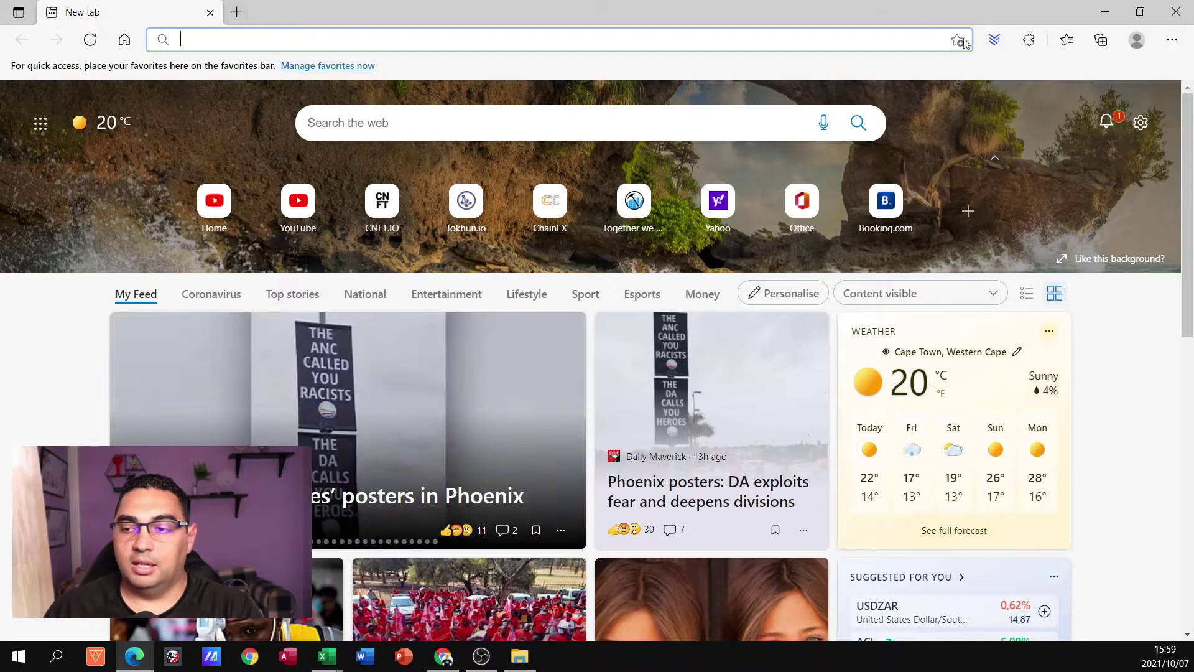
{"action": "left_click", "coordinate": [995, 40]}
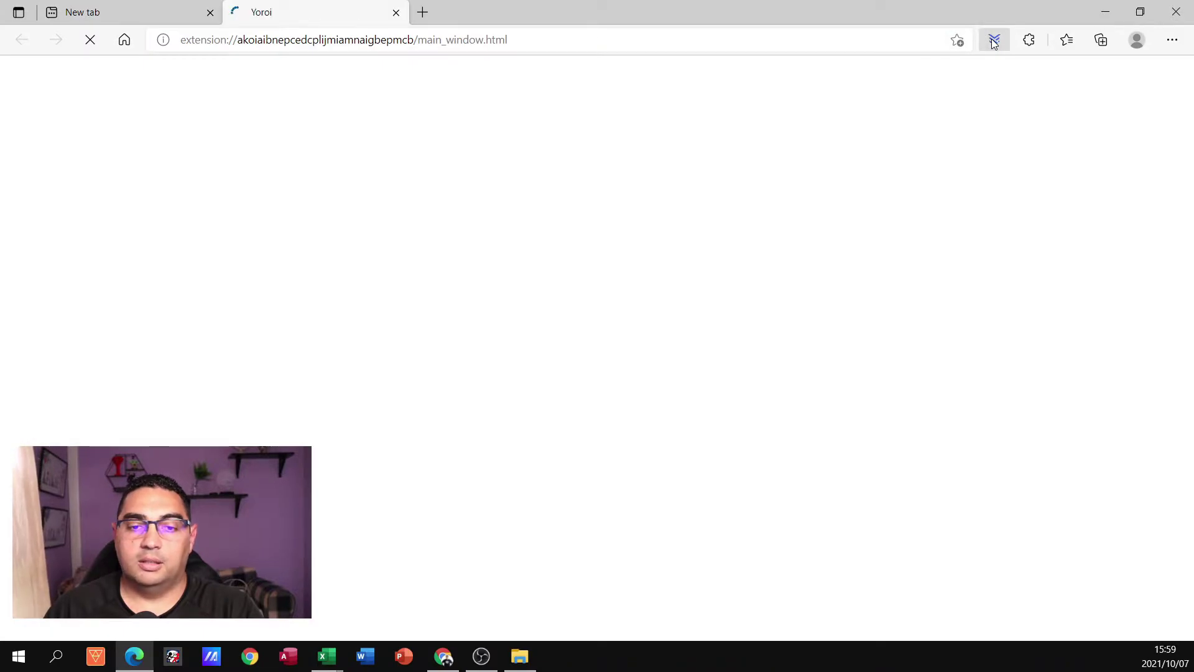
{"action": "left_click", "coordinate": [211, 13]}
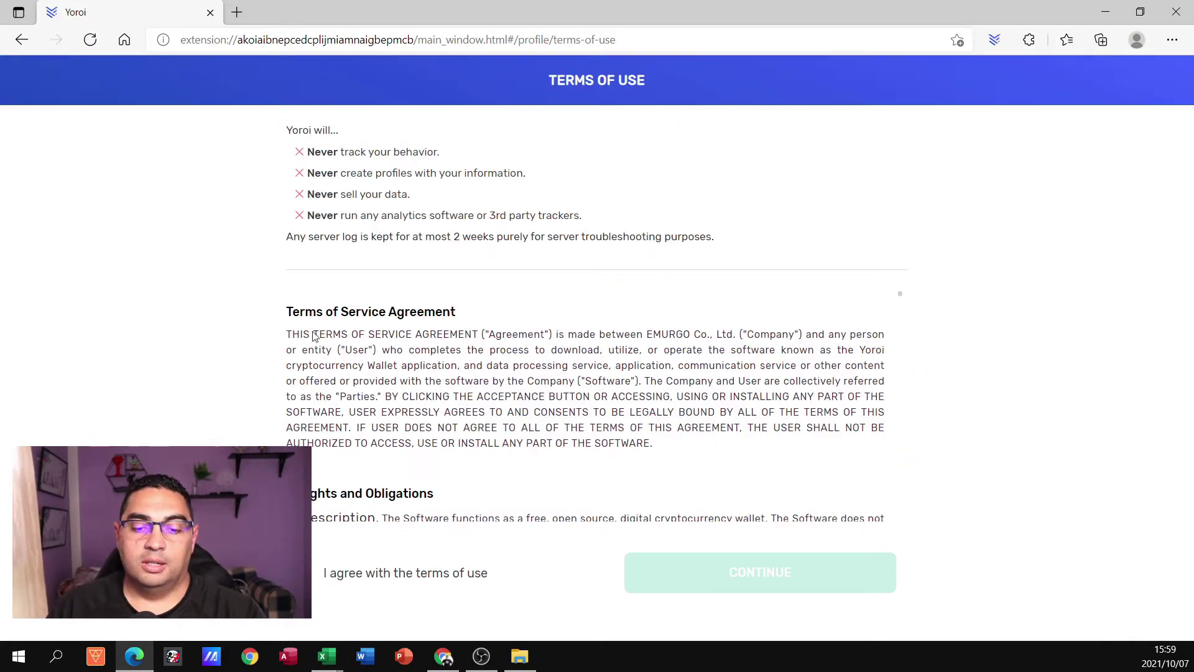
- Accept the terms of use and allow web+cardano payment links to open in Yoroi
{"action": "left_click", "coordinate": [305, 573]}
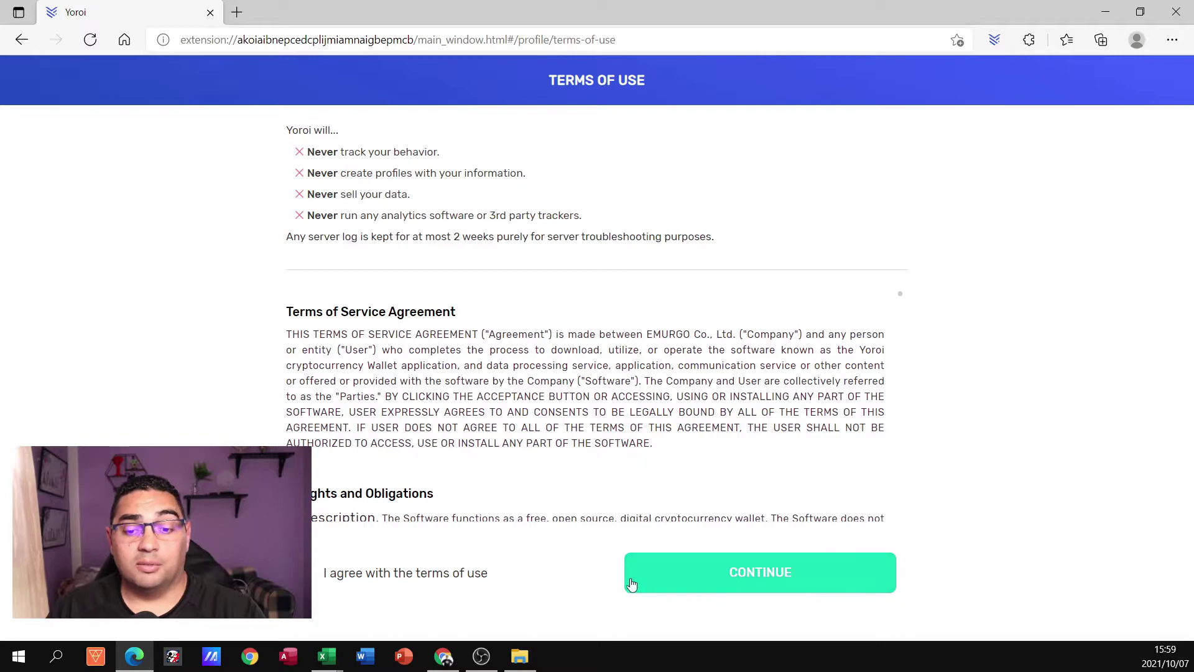
{"action": "left_click", "coordinate": [670, 577]}
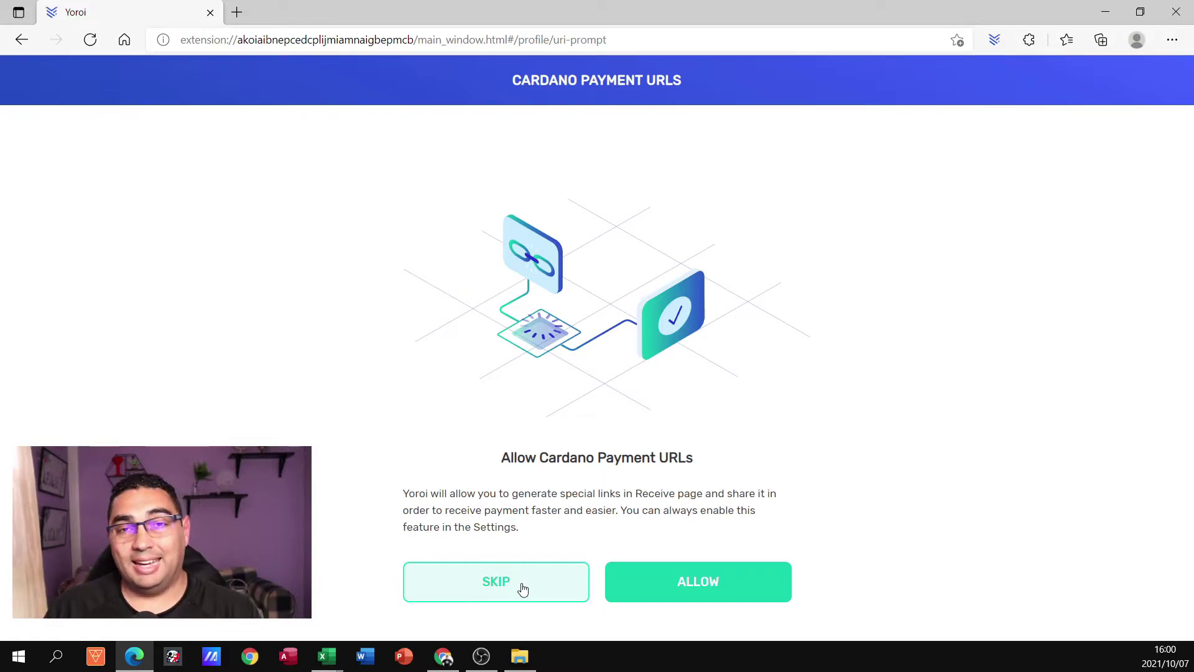
{"action": "left_click", "coordinate": [634, 584]}
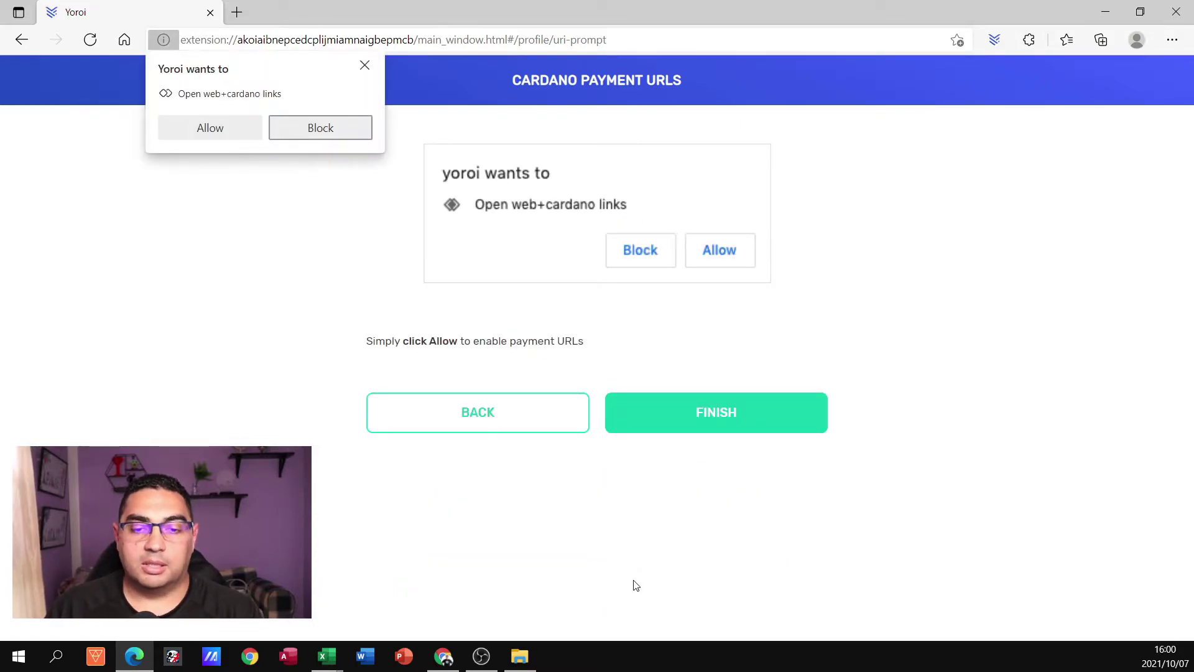
{"action": "left_click", "coordinate": [219, 131]}
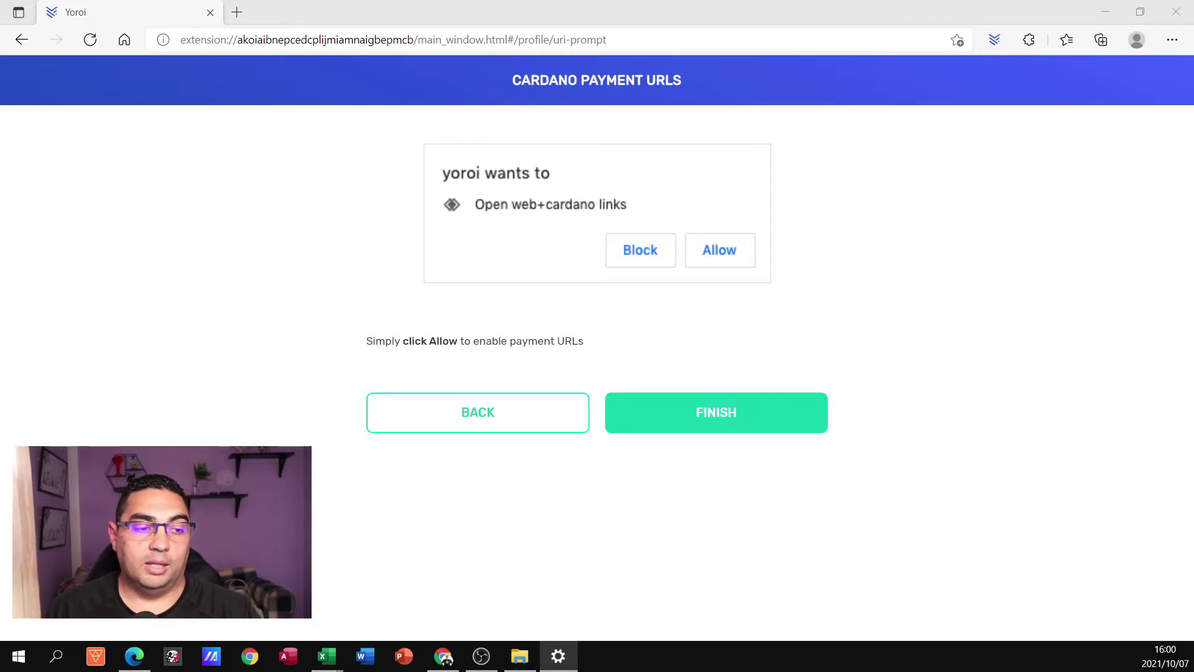
- Finish setup, then choose Create wallet, Cardano, and a standard (non-paper) wallet
{"action": "left_click", "coordinate": [685, 419]}
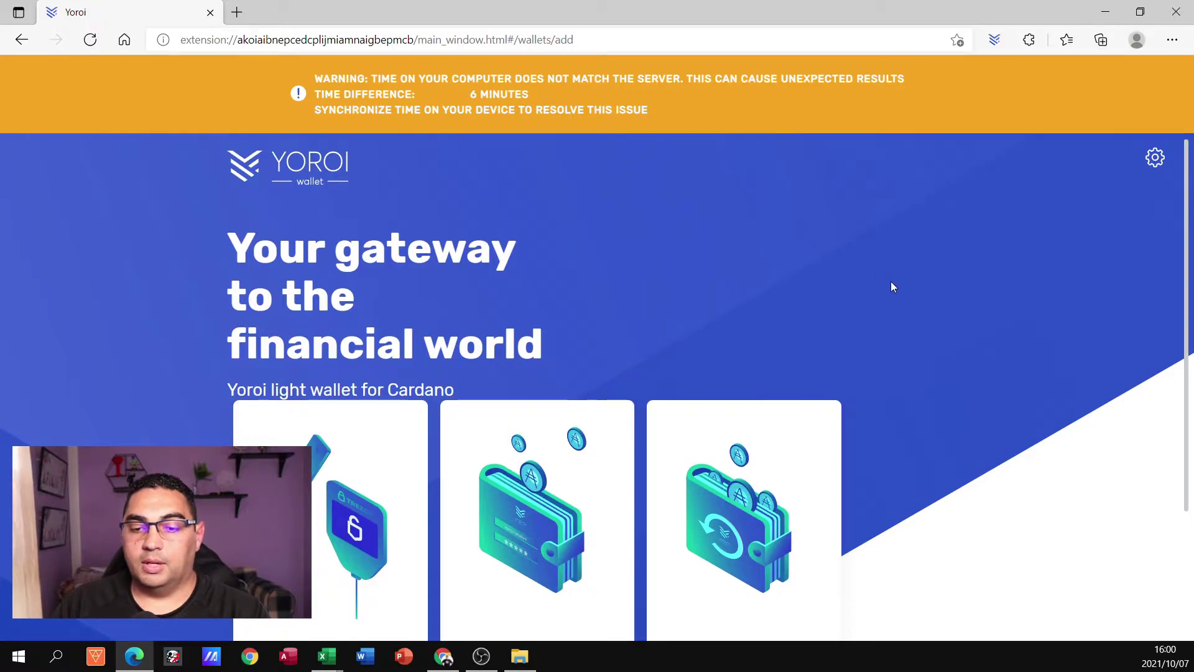
{"action": "scroll", "coordinate": [891, 284], "scroll_direction": "down", "scroll_amount": 2}
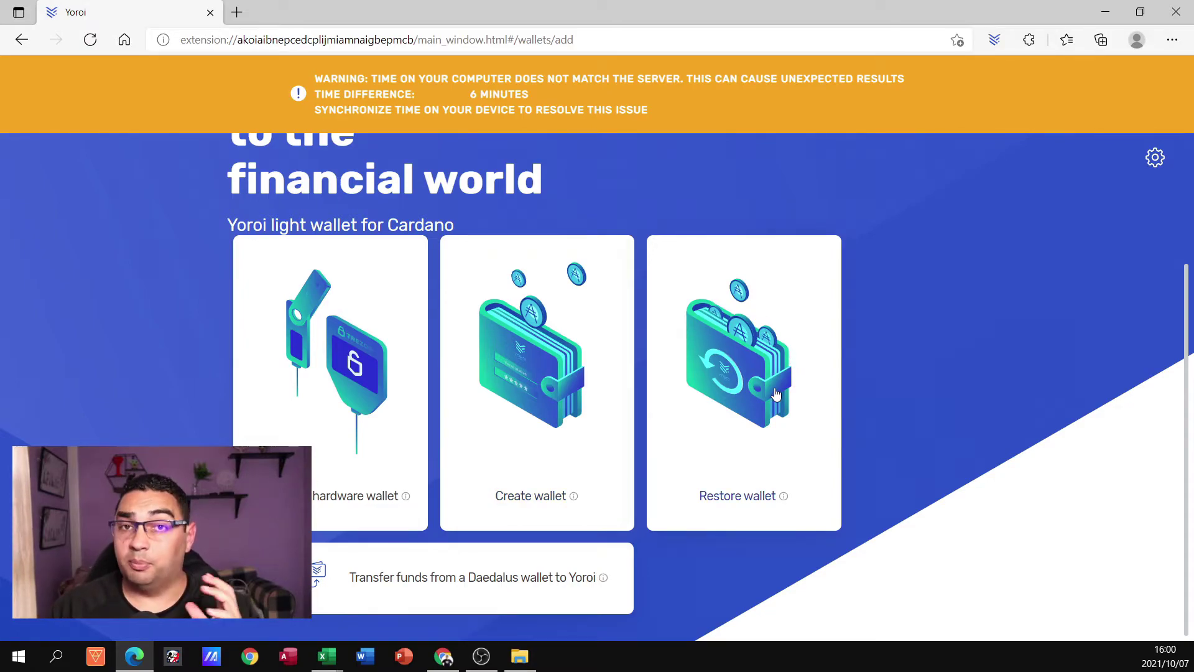
{"action": "left_click", "coordinate": [602, 392]}
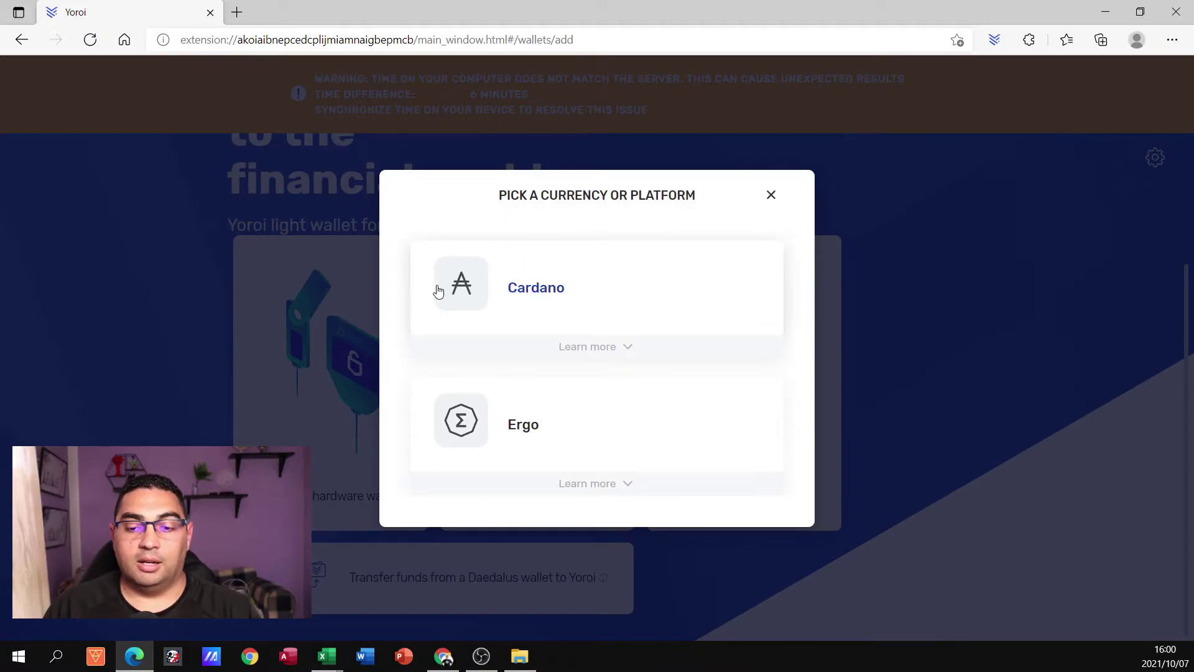
{"action": "left_click", "coordinate": [538, 290]}
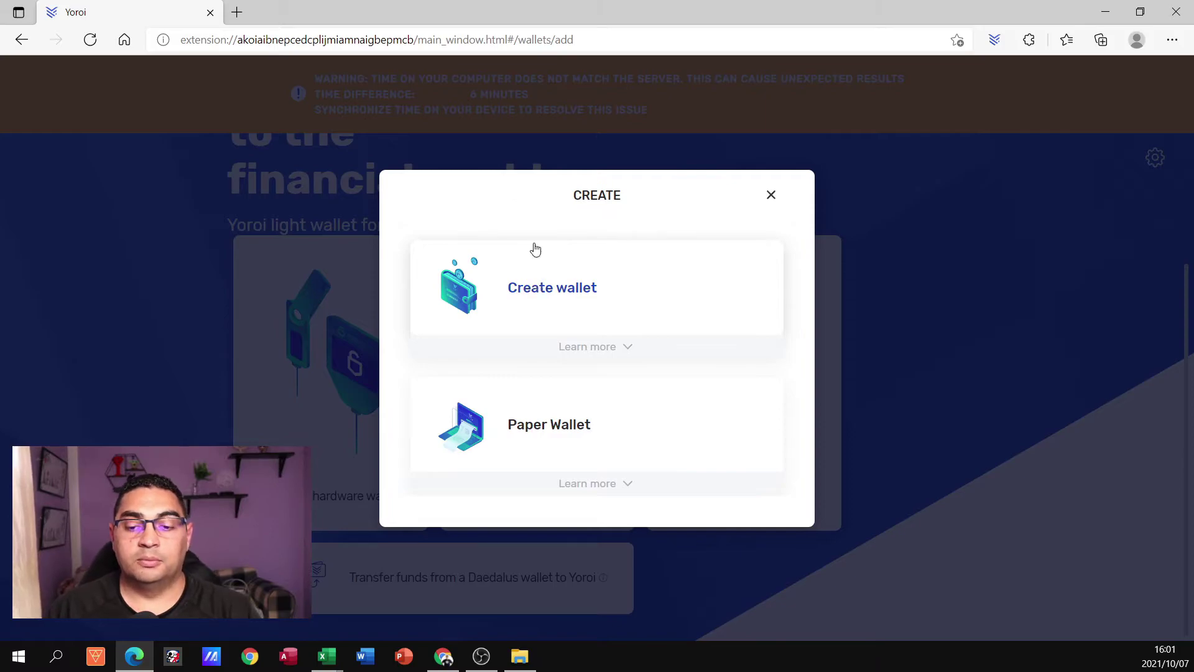
{"action": "left_click", "coordinate": [521, 295]}
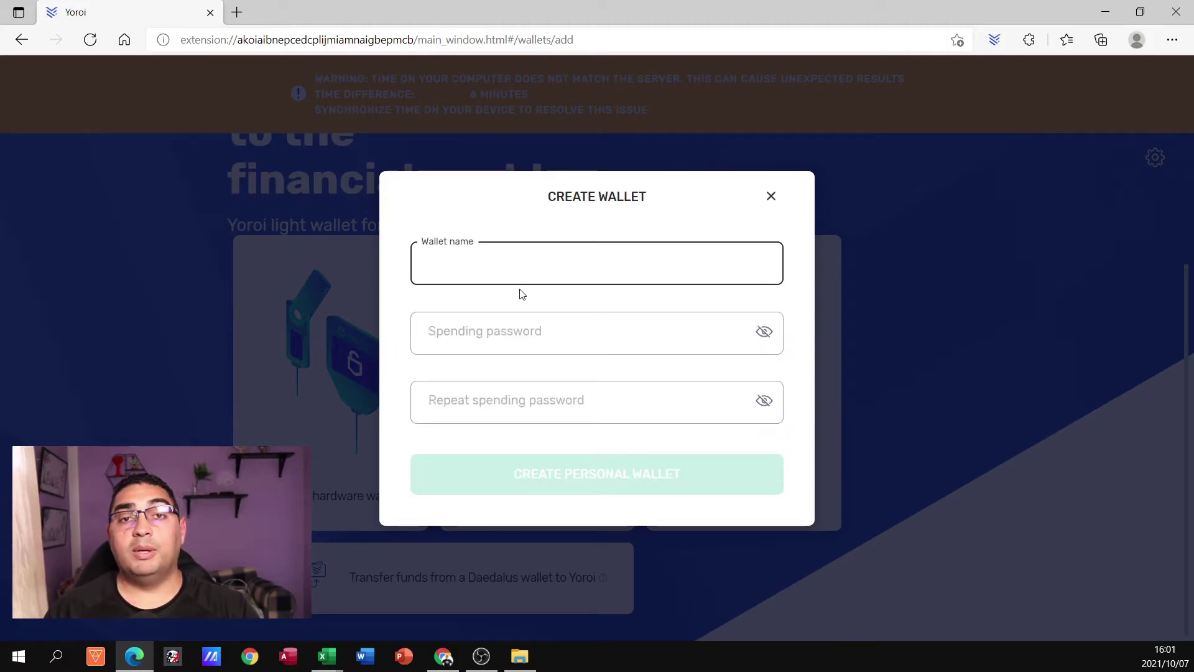
- Name the wallet 'NFT ADA WAllet', enter and repeat a spending password, and create it
{"action": "type", "text": "NF"}
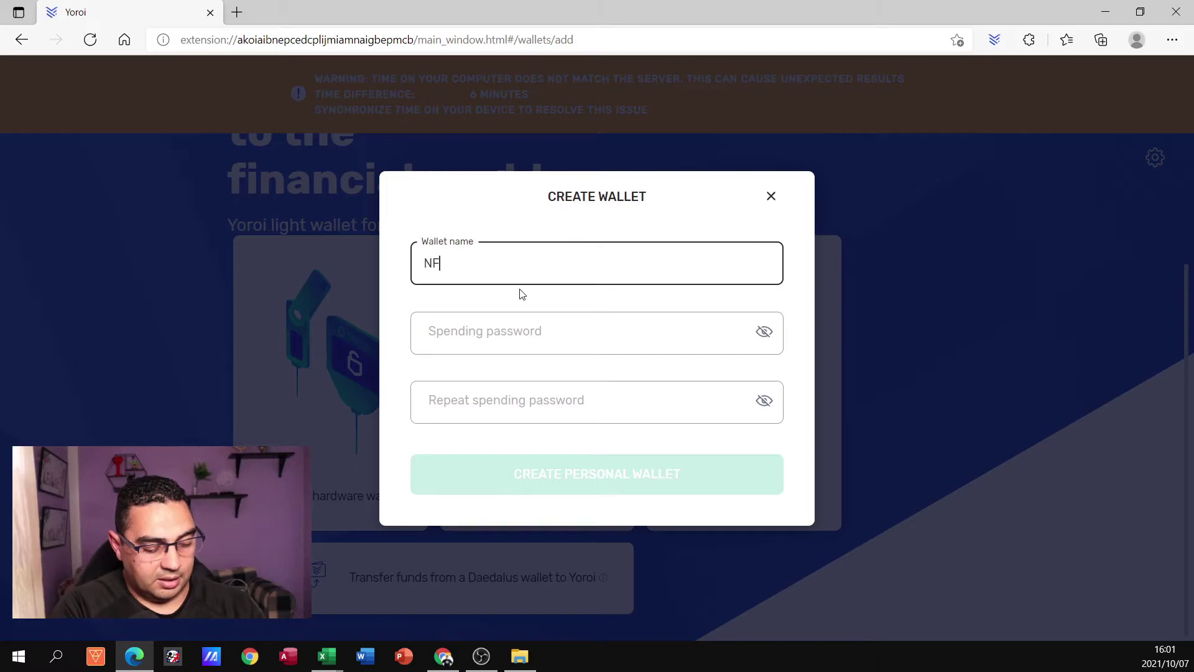
{"action": "type", "text": "T ADA"}
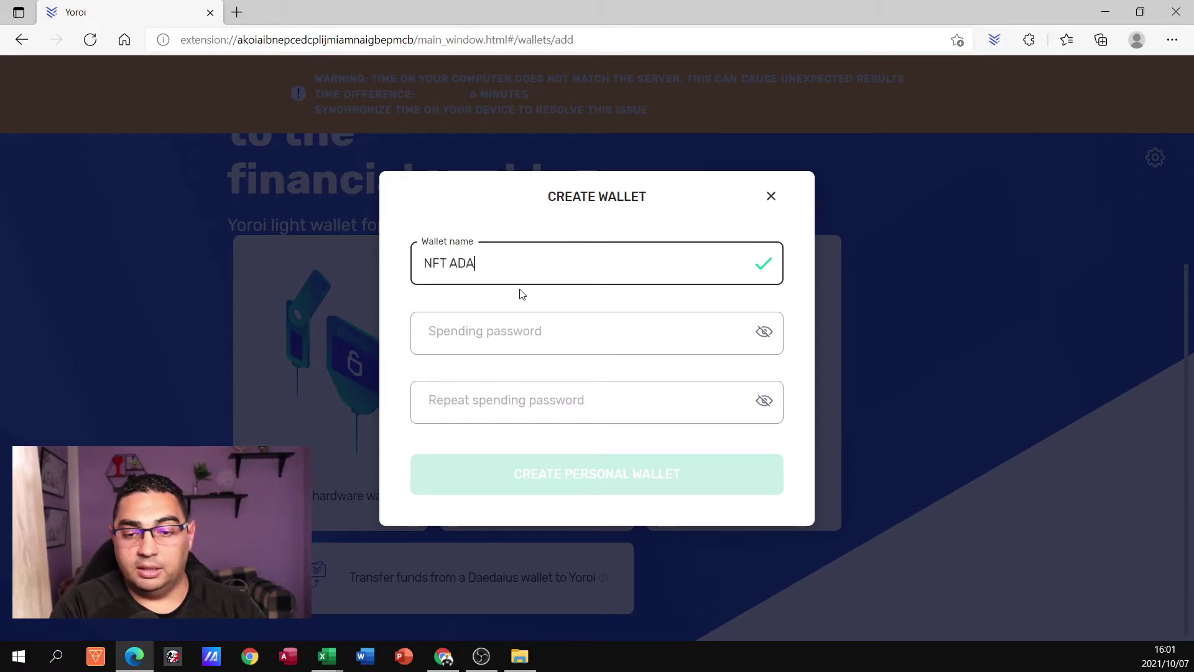
{"action": "type", "text": " WAllet"}
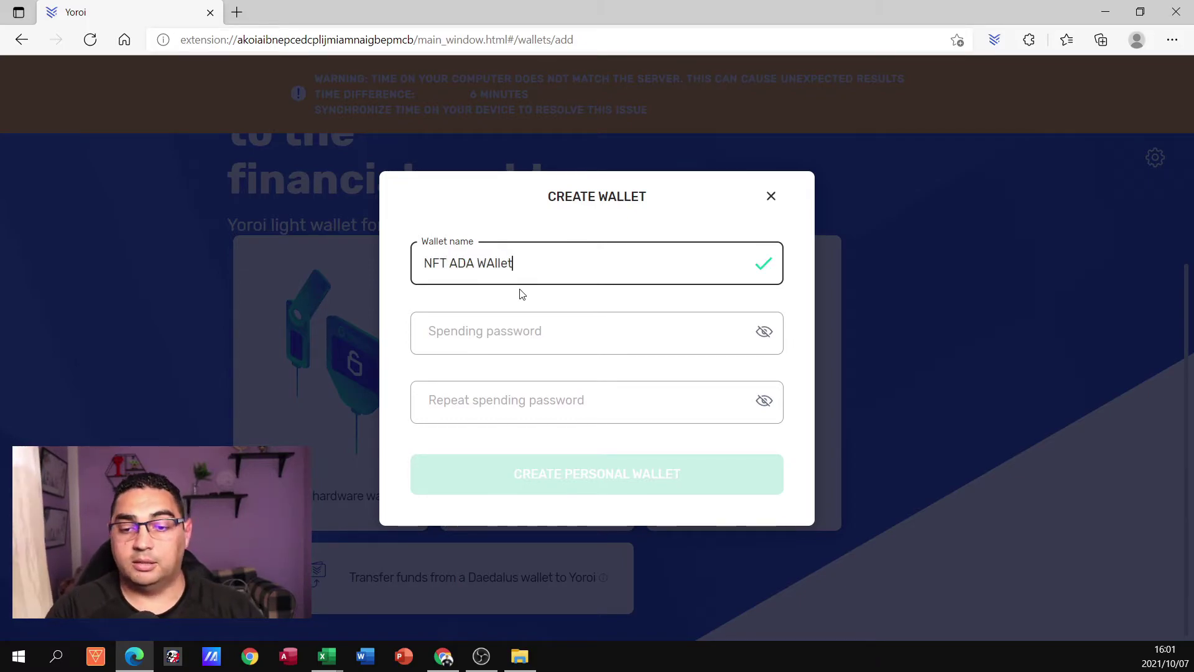
{"action": "left_click", "coordinate": [526, 328]}
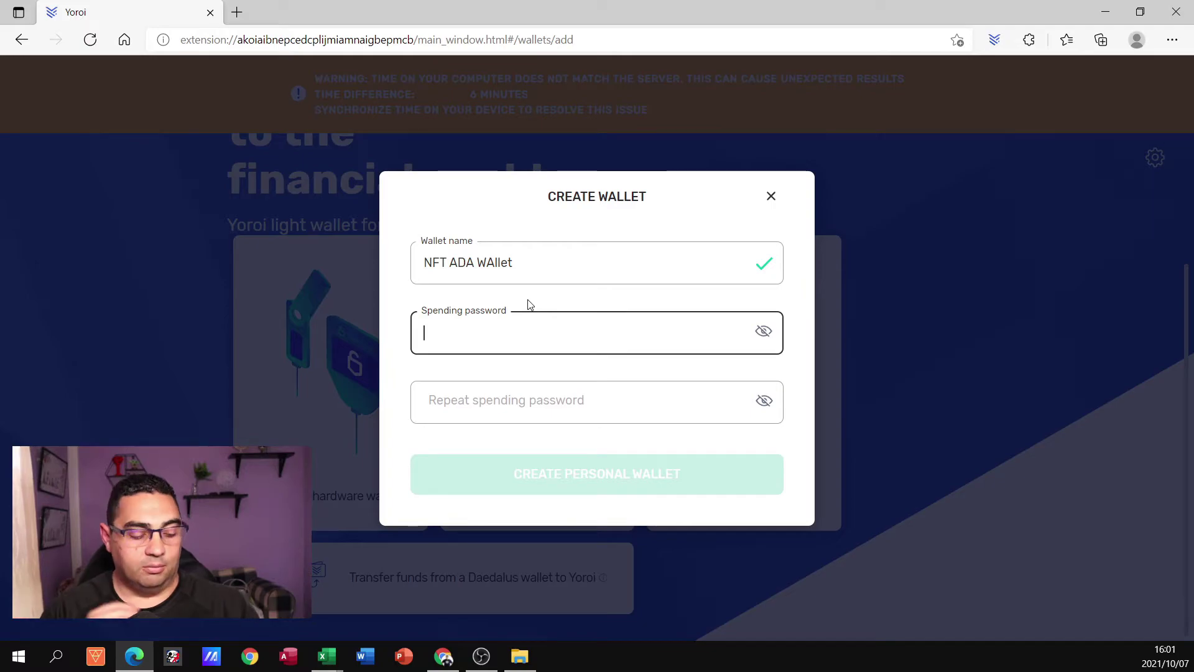
{"action": "type", "text": "••••••••••"}
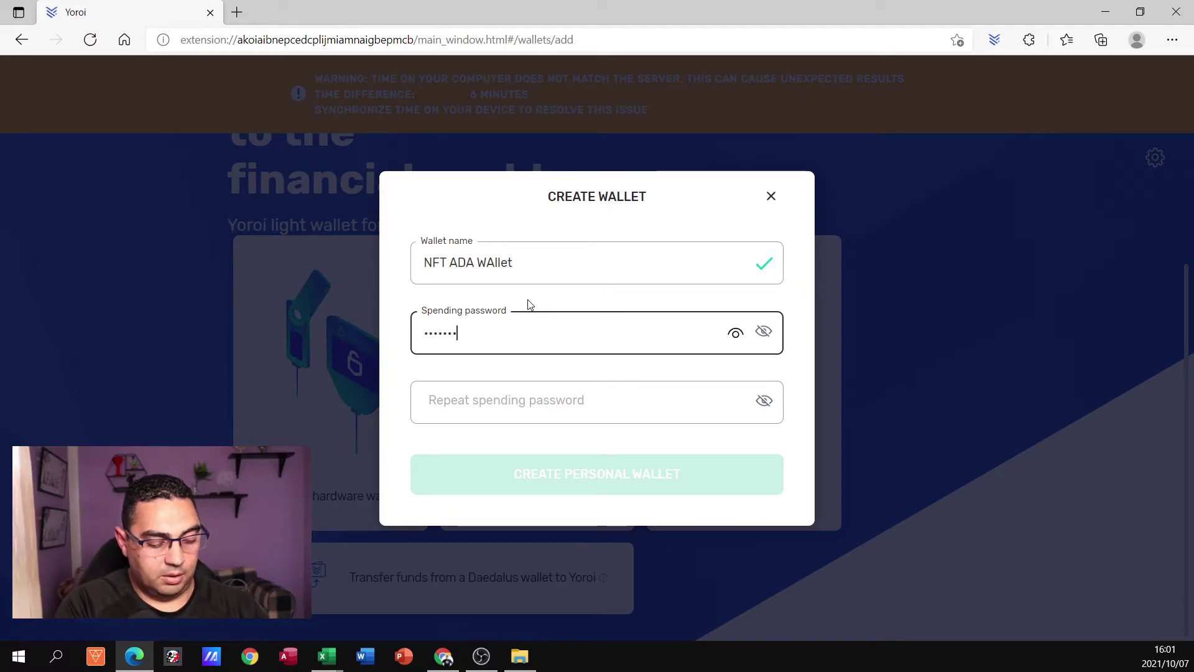
{"action": "key", "text": "ctrl+a"}
{"action": "key", "text": "BackSpace"}
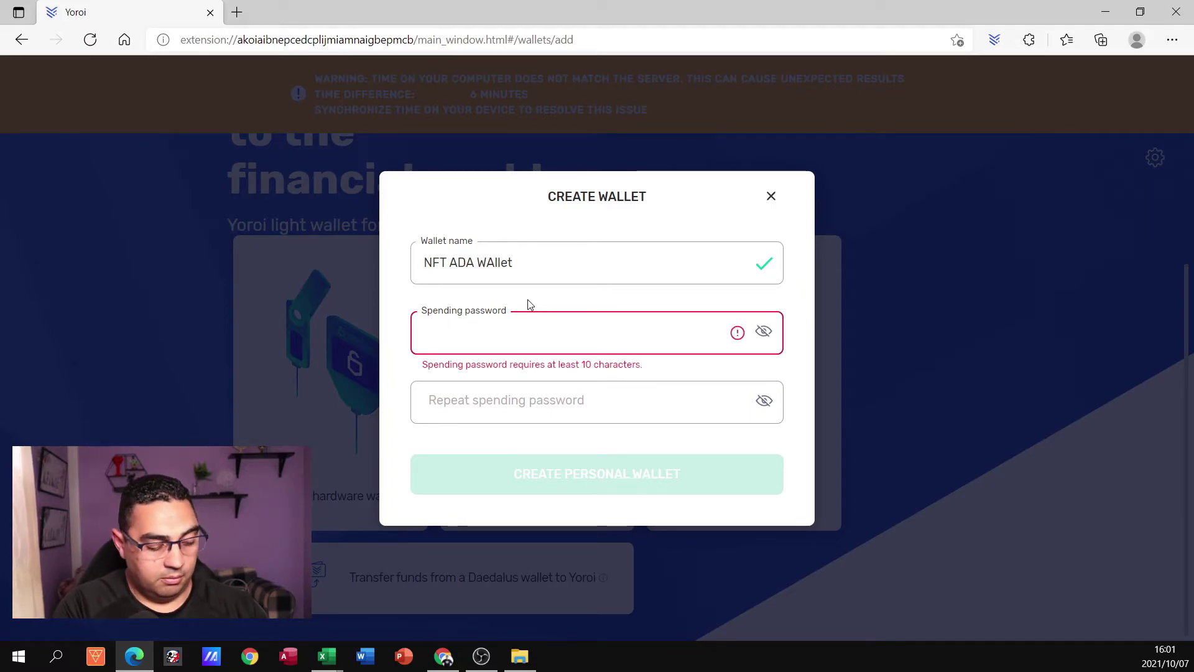
{"action": "type", "text": "•••••••"}
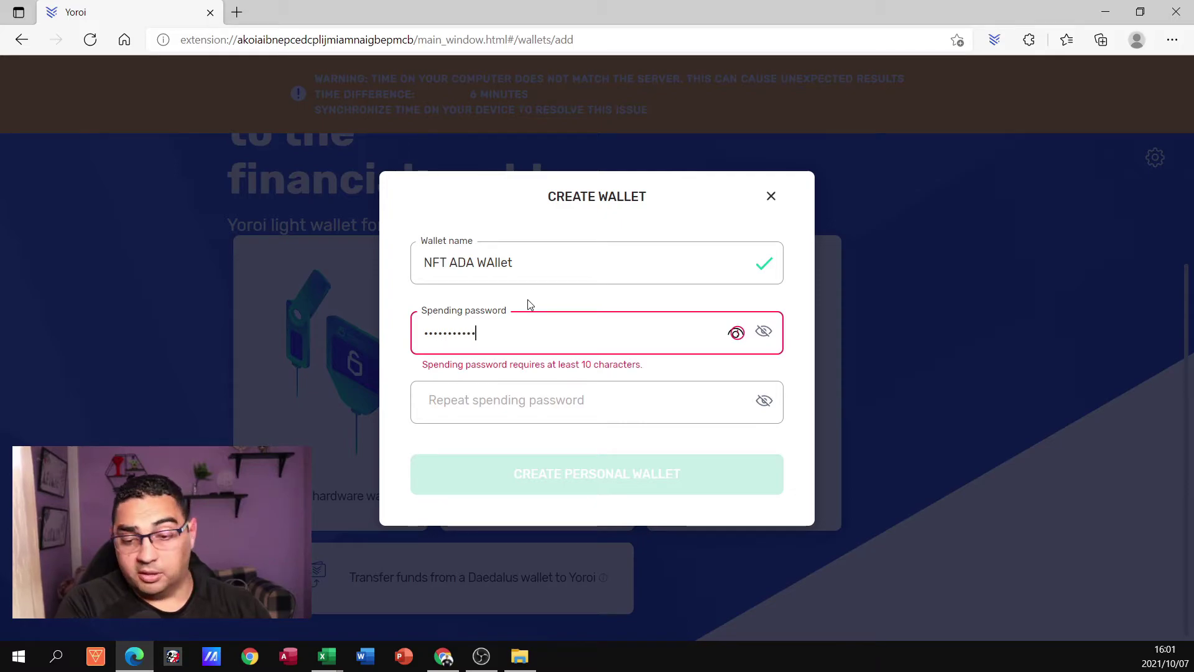
{"action": "type", "text": "•"}
{"action": "left_click", "coordinate": [513, 395]}
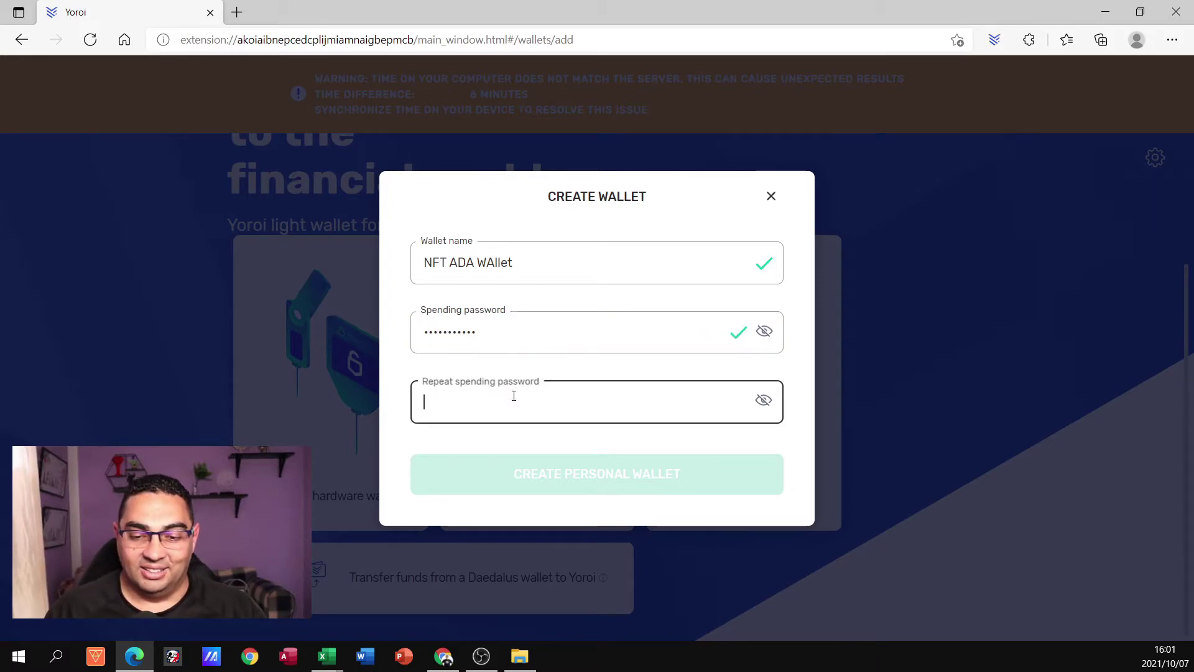
{"action": "type", "text": "••••••"}
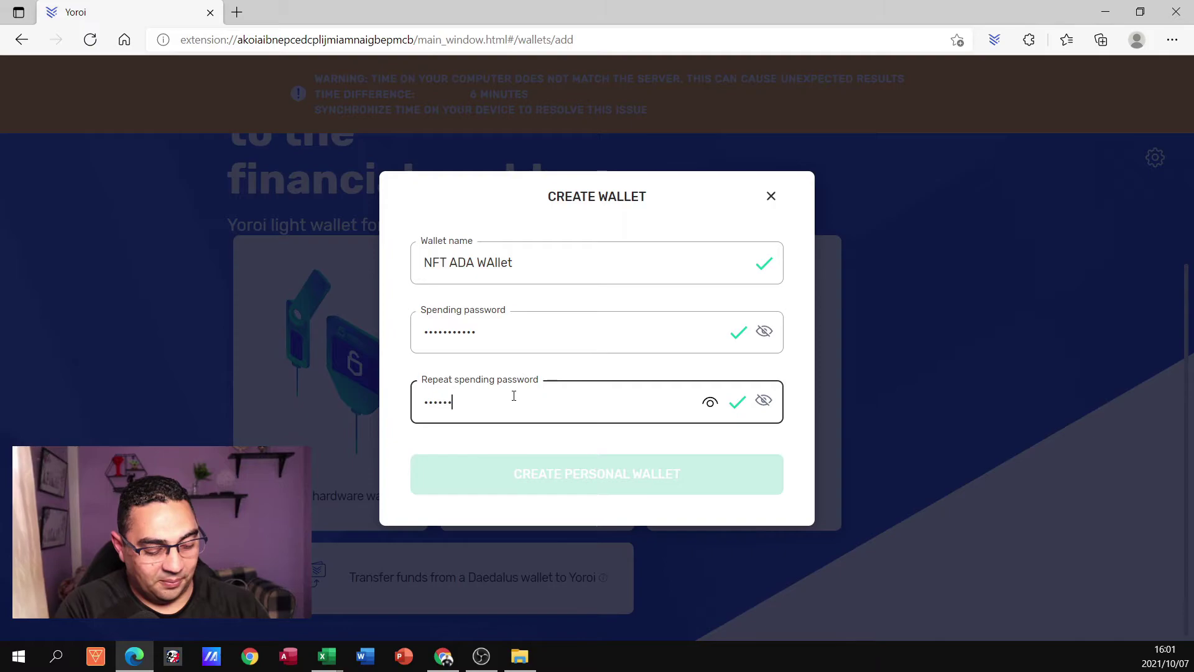
{"action": "type", "text": "•••••"}
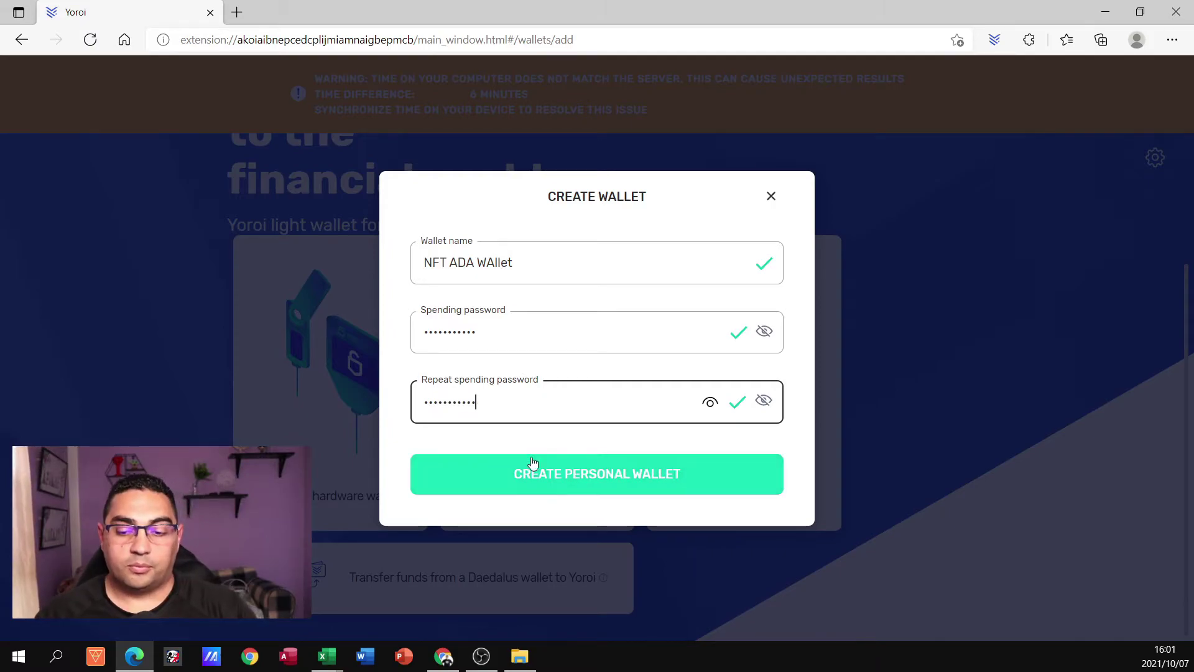
{"action": "left_click", "coordinate": [562, 484]}
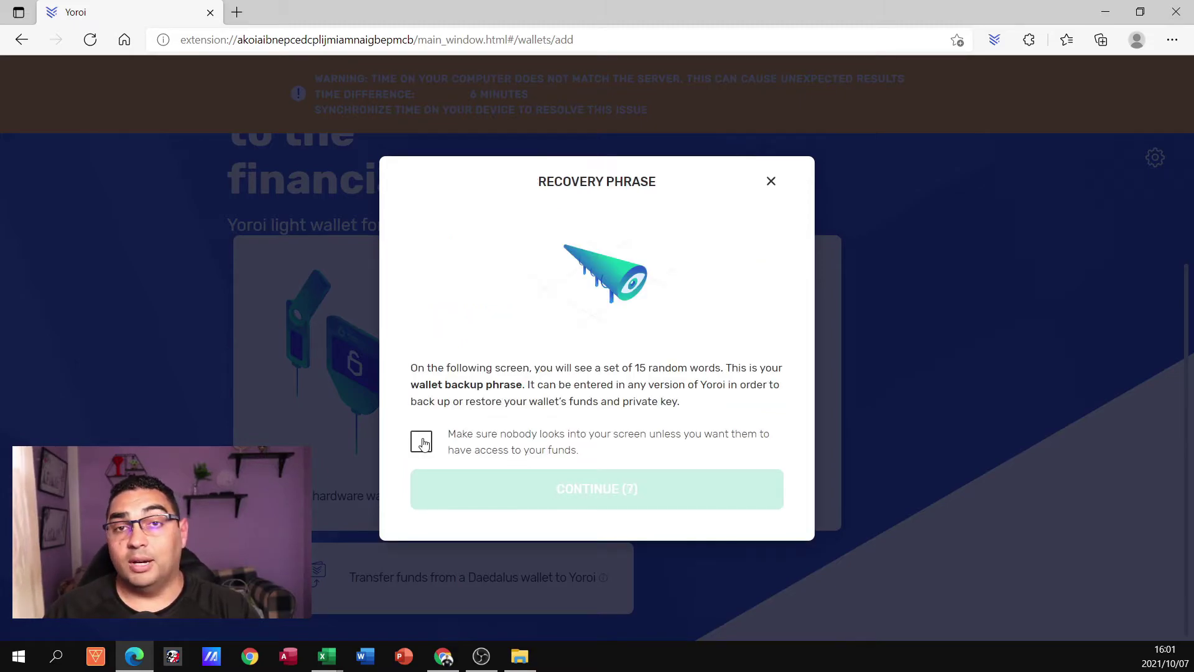
- Confirm privacy, the written-down 15-word phrase, and both key-storage acknowledgements to finish the wallet
{"action": "left_click", "coordinate": [423, 443]}
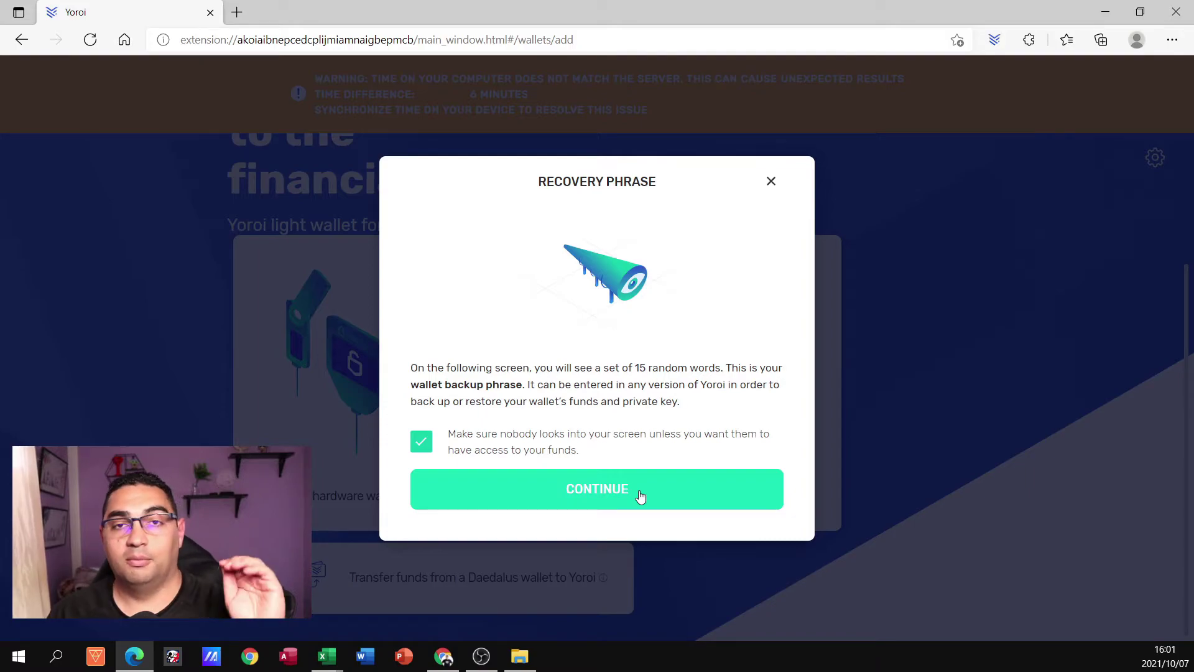
{"action": "left_click", "coordinate": [641, 496]}
{"action": "left_click", "coordinate": [633, 484]}
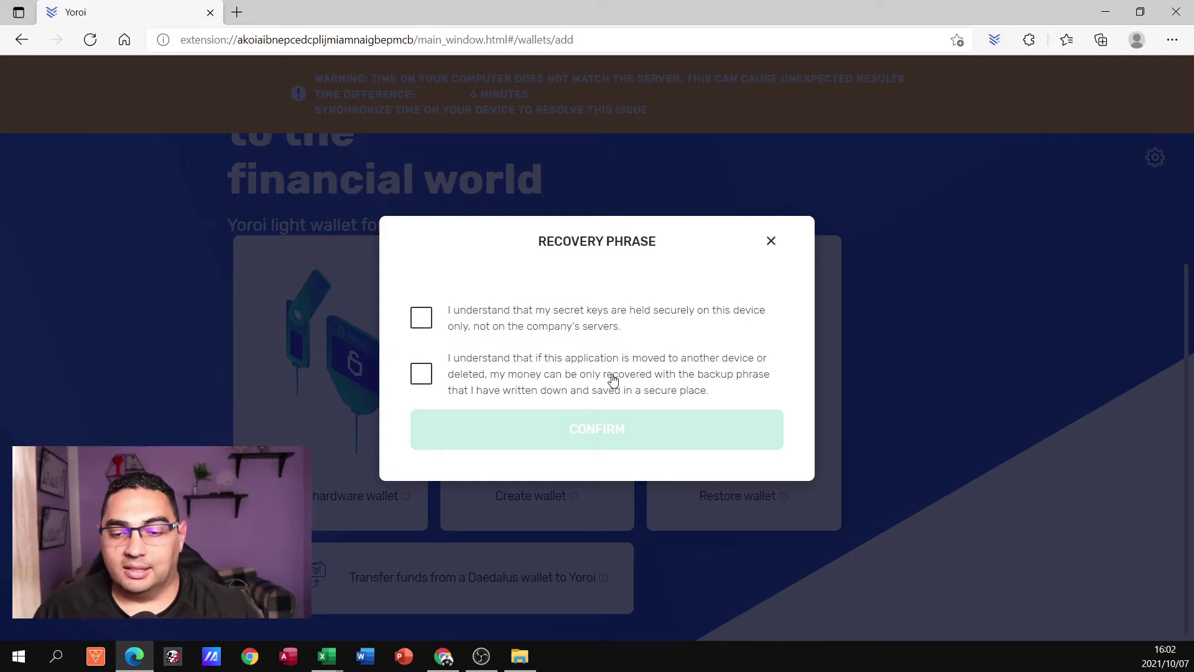
{"action": "left_click", "coordinate": [422, 325]}
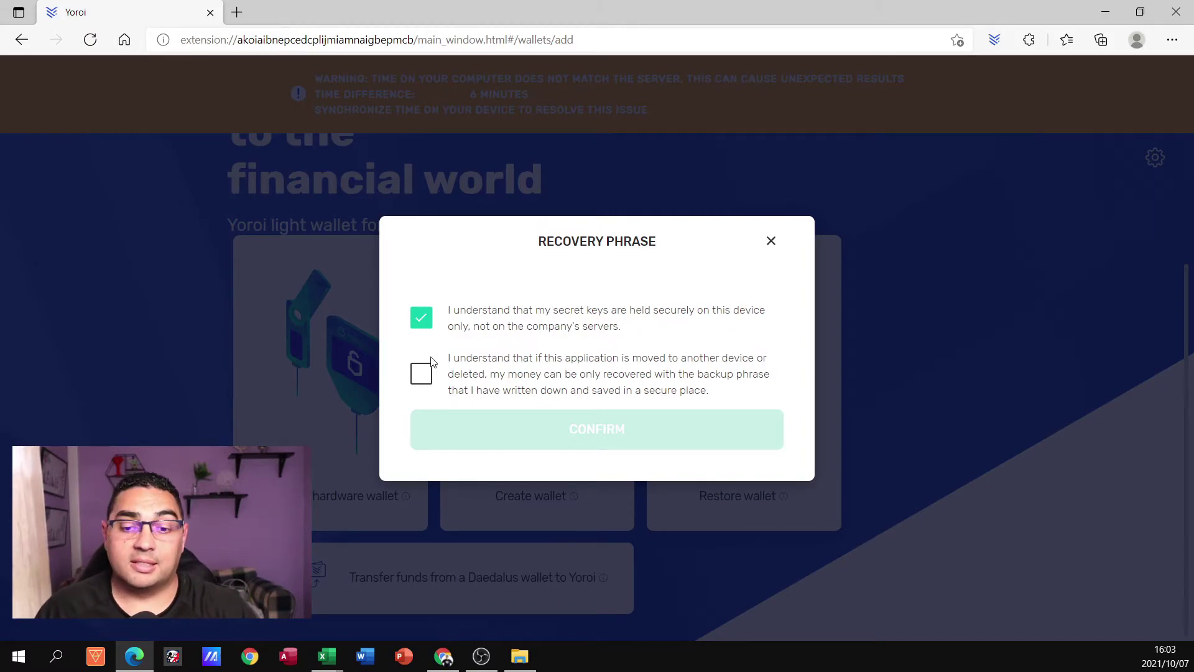
{"action": "left_click", "coordinate": [421, 373]}
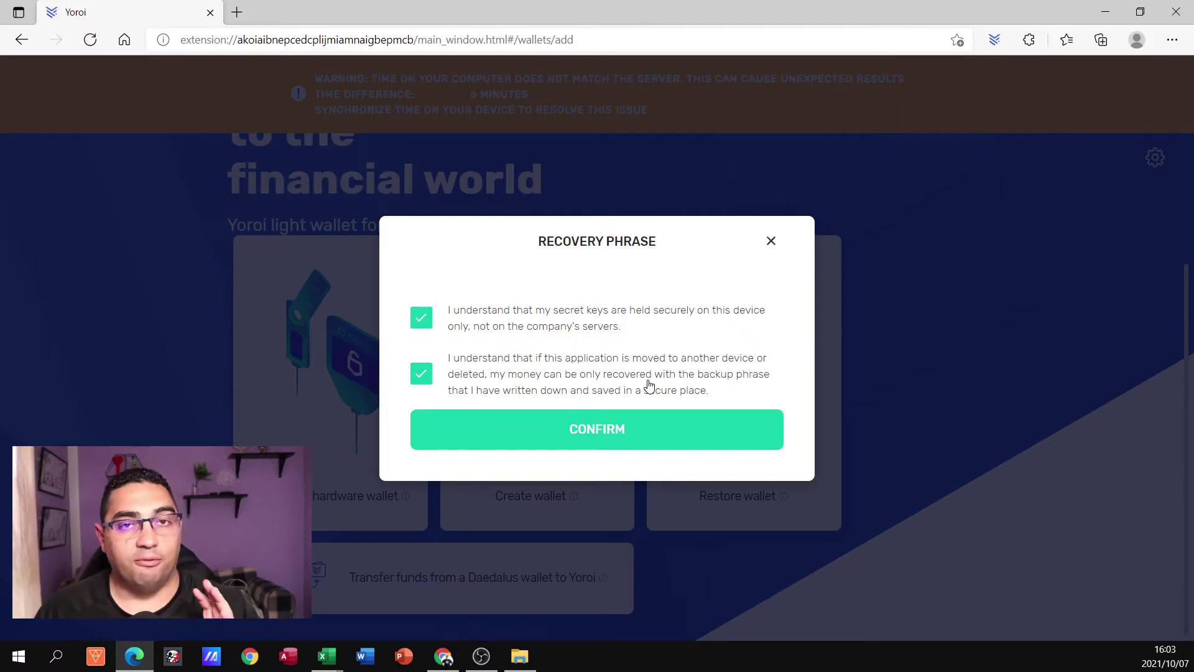
{"action": "left_click", "coordinate": [613, 434]}
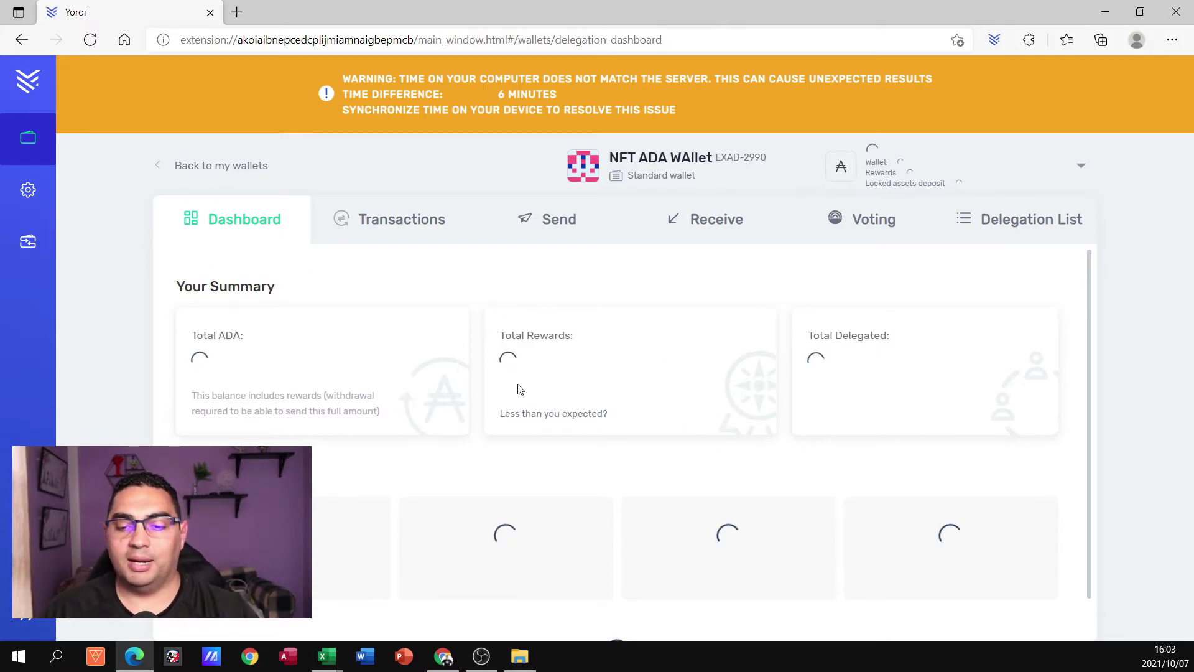
- Move through Transactions and Send to Receive, showing the external base address with its QR code
{"action": "left_click", "coordinate": [403, 223]}
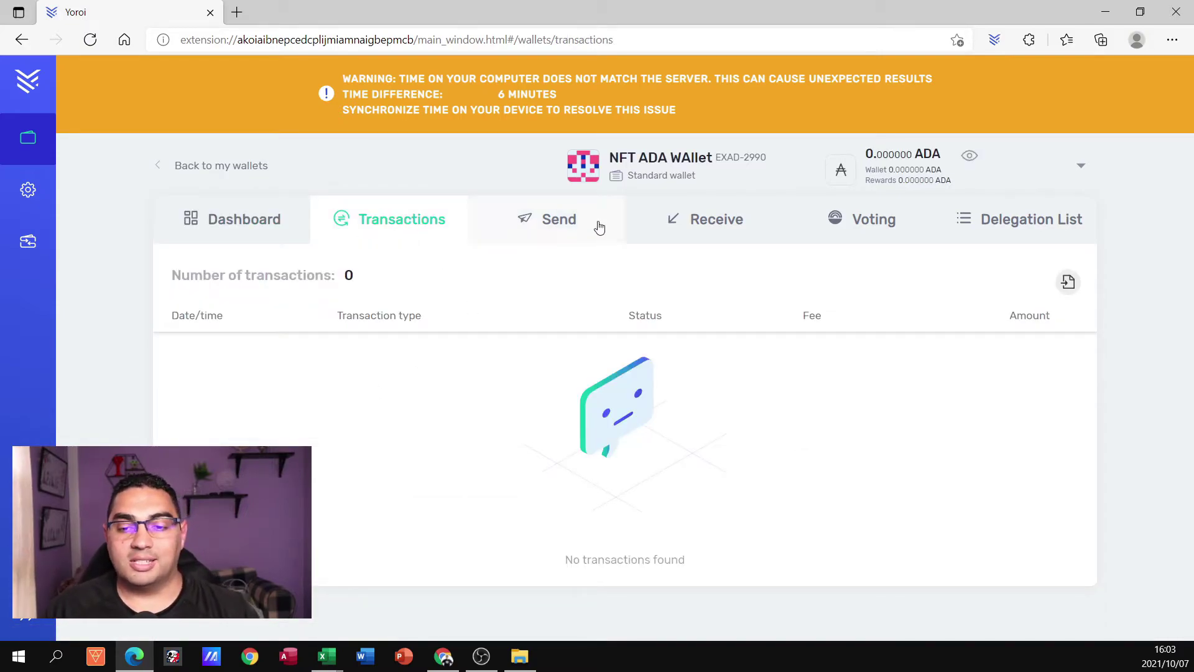
{"action": "left_click", "coordinate": [580, 224]}
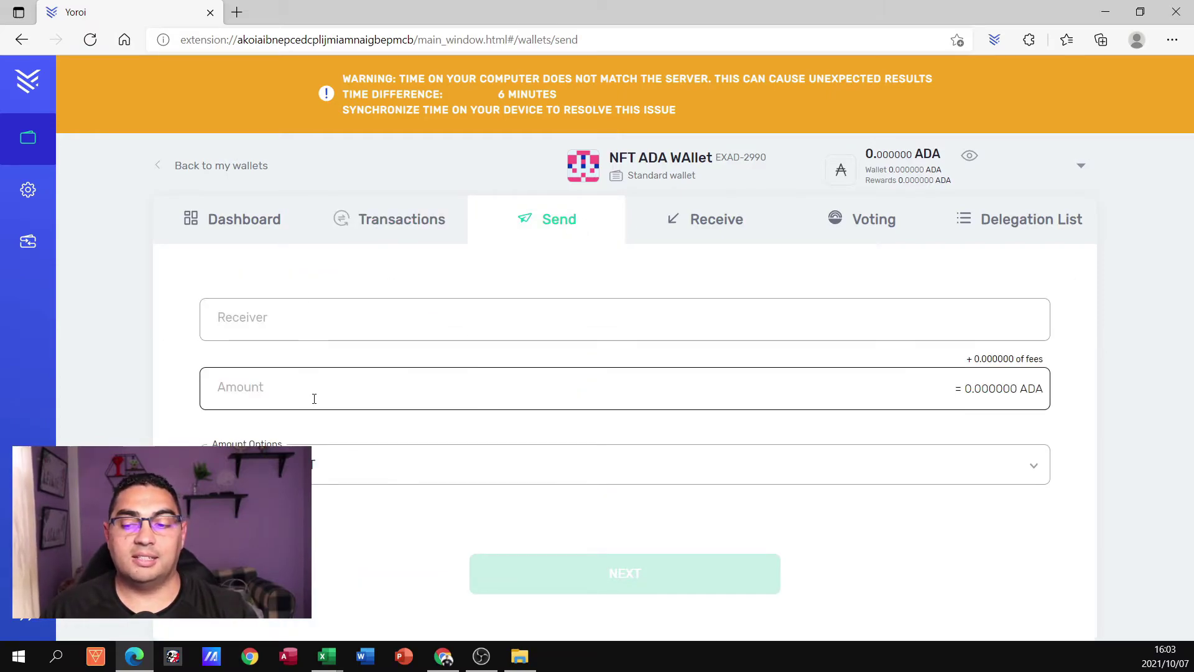
{"action": "left_click", "coordinate": [727, 224]}
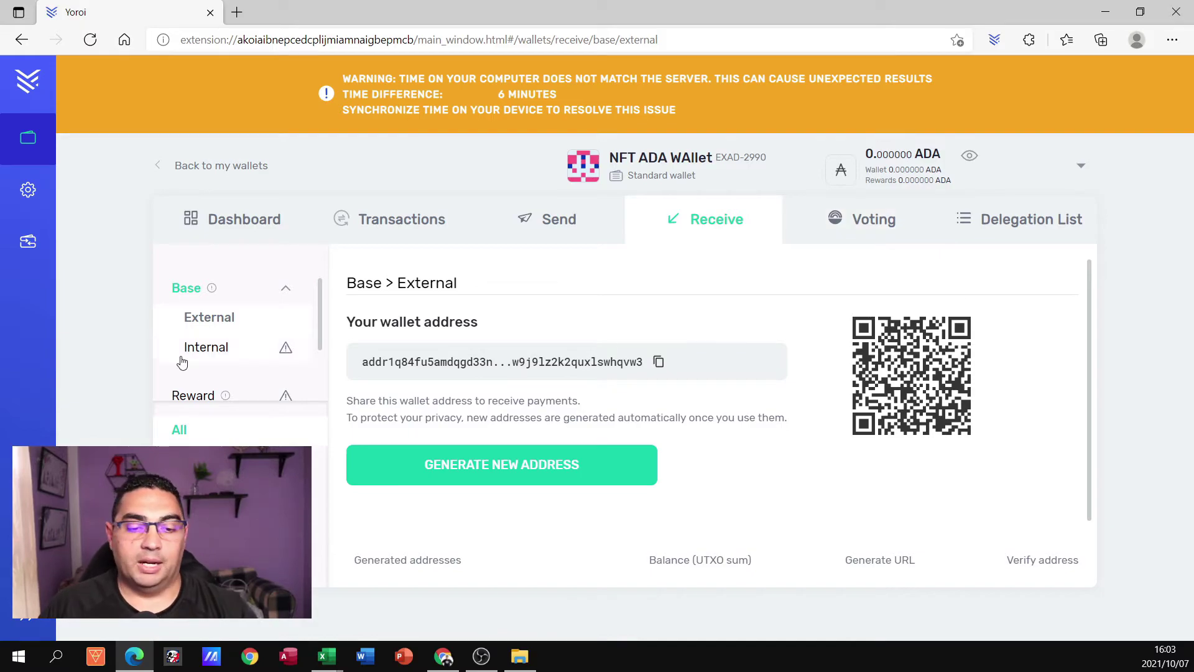
{"action": "left_click_drag", "start_coordinate": [318, 309], "coordinate": [317, 352]}
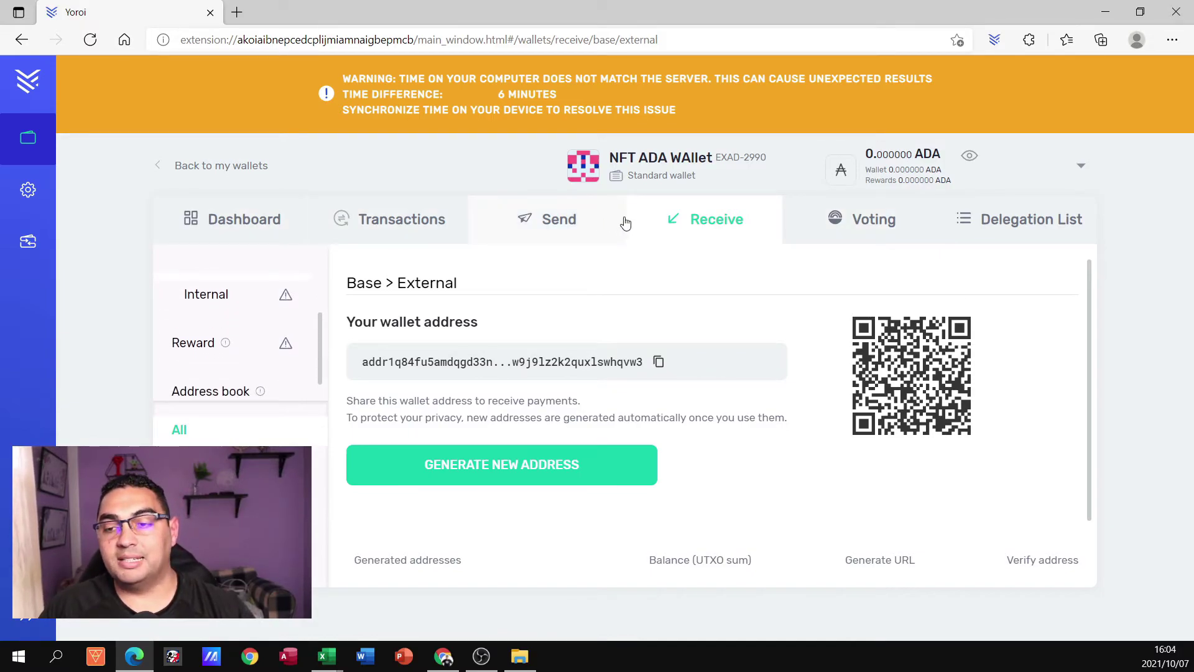